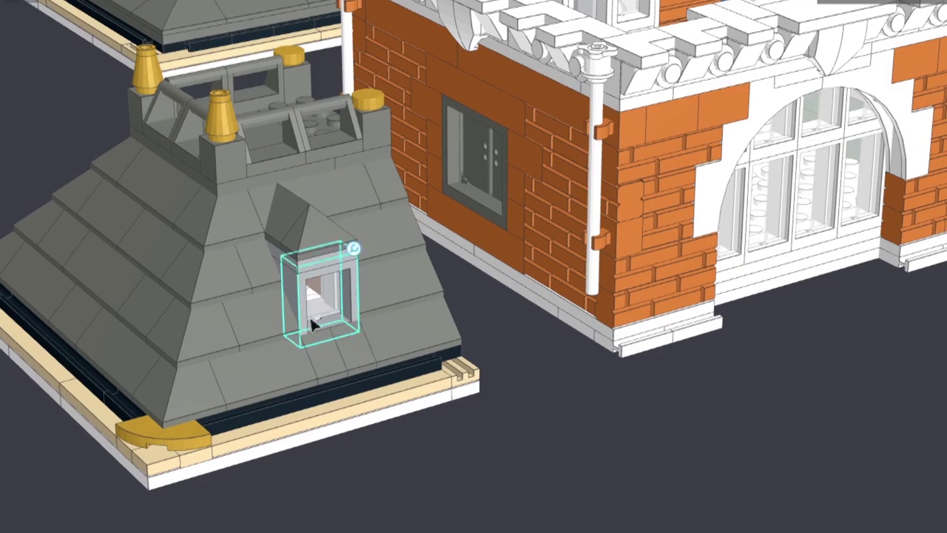
# - Move the dormer window up so it sits on the roof slope
pyautogui.moveTo(309, 296); pyautogui.dragTo(284, 273)
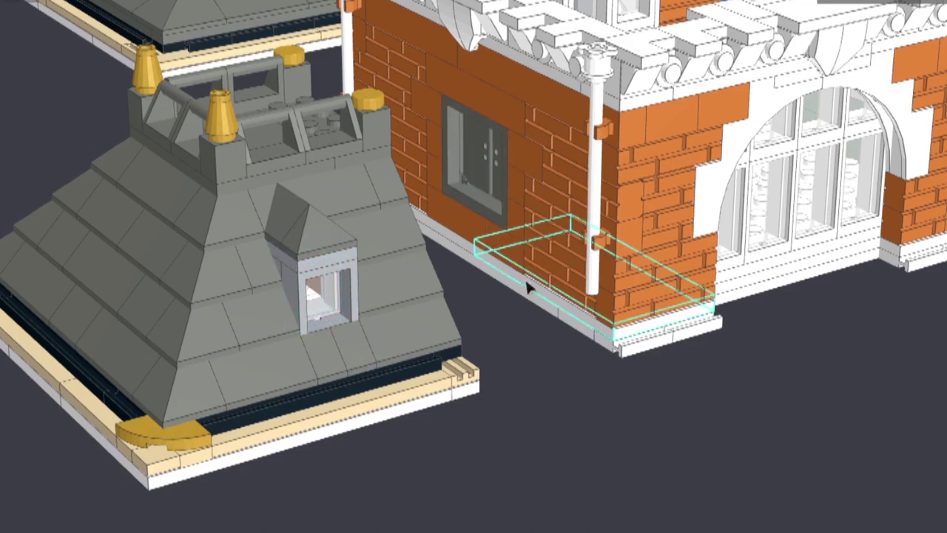
pyautogui.scroll(5, 530, 300)
pyautogui.scroll(-5, 530, 288)
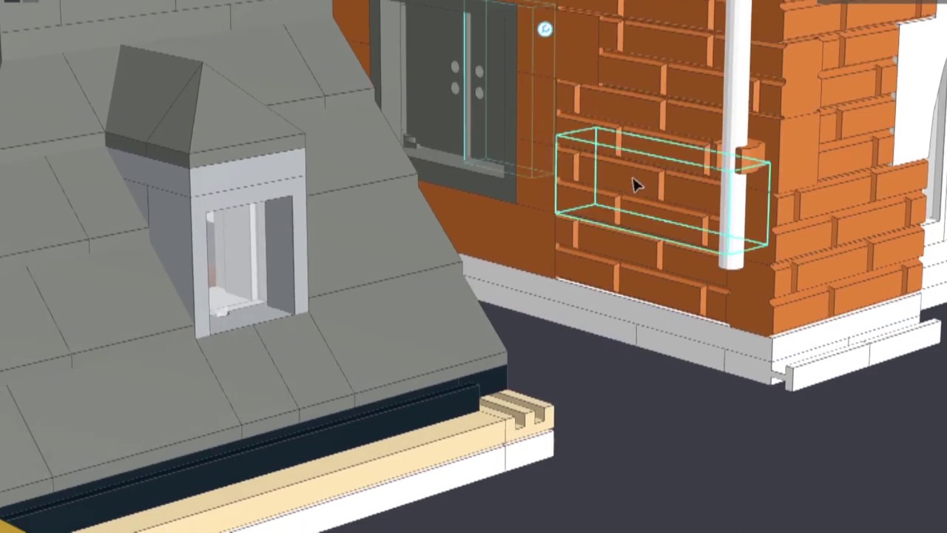
# - Swing the left and right panes of the small wall window open
pyautogui.moveTo(634, 185); pyautogui.dragTo(583, 207, button='right')
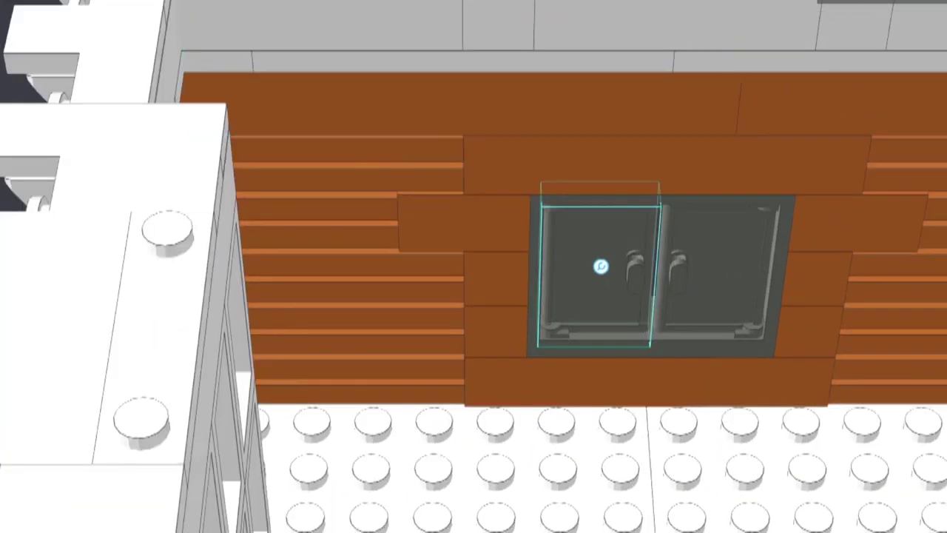
pyautogui.moveTo(476, 263); pyautogui.dragTo(596, 253)
pyautogui.click(714, 267)
pyautogui.moveTo(844, 261); pyautogui.dragTo(706, 177)
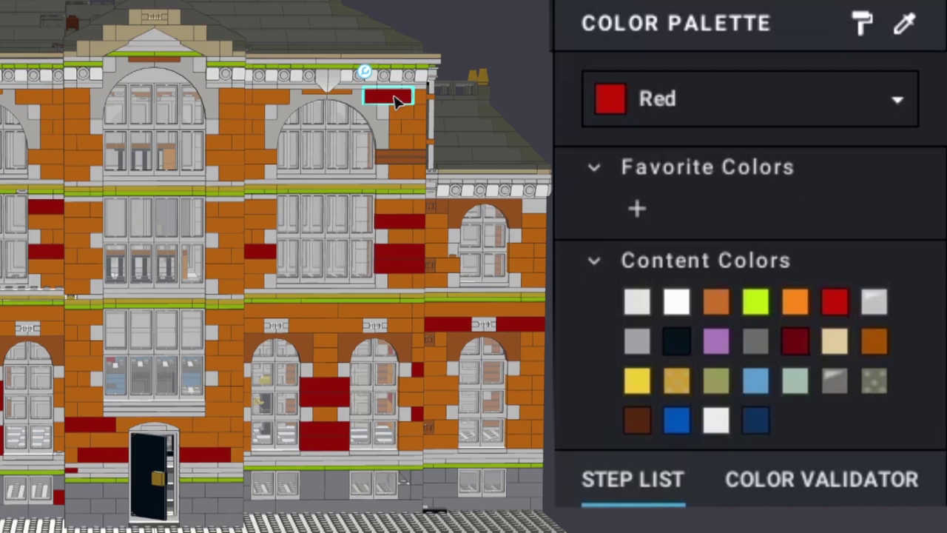
# - Eyedrop orange from a brick, very light bluish gray from the arch, then tan from the roof piece
pyautogui.click(413, 135)
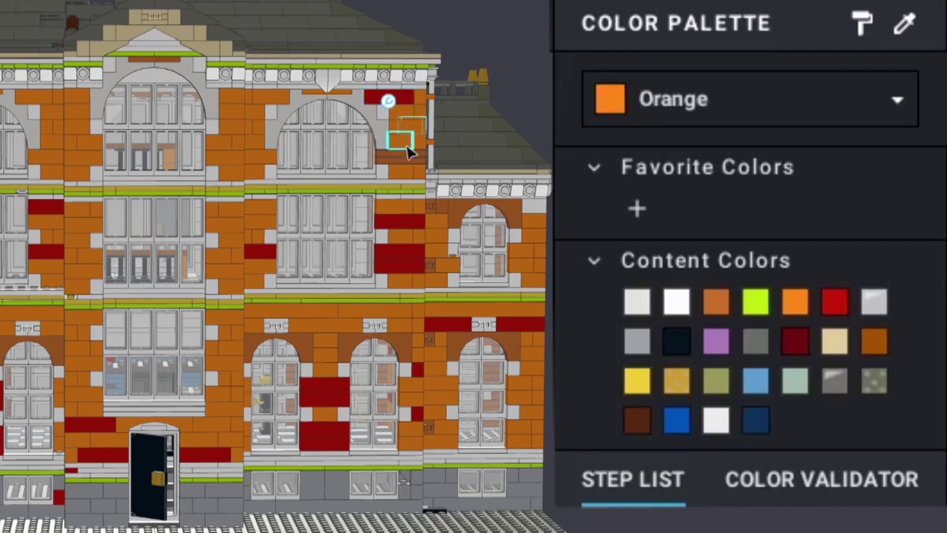
pyautogui.click(213, 105)
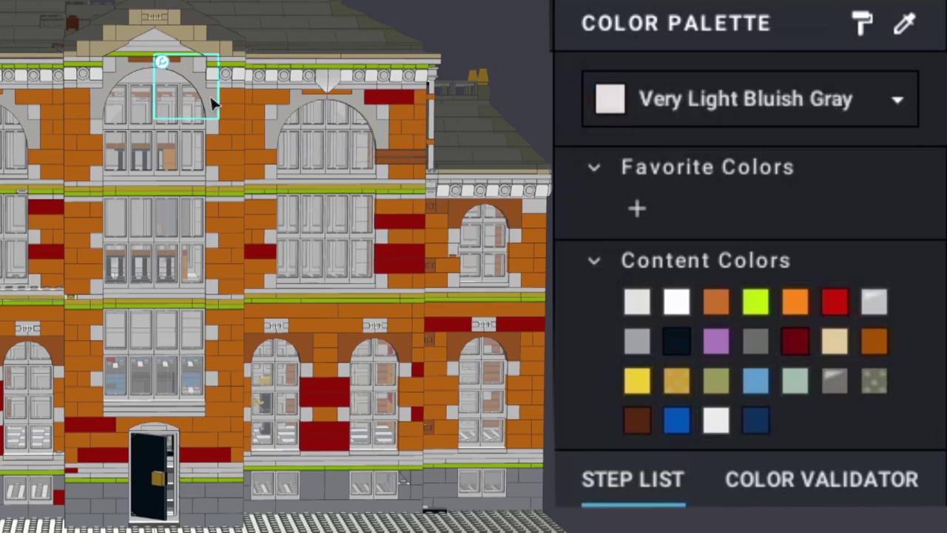
pyautogui.click(213, 52)
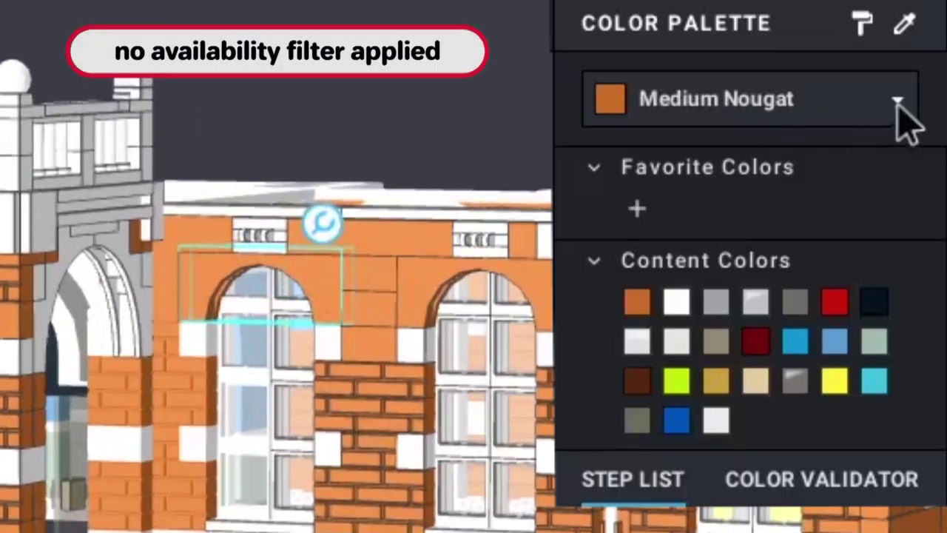
# - Filter the colour dropdown to only colours available for the selected part and browse the list
pyautogui.click(898, 101)
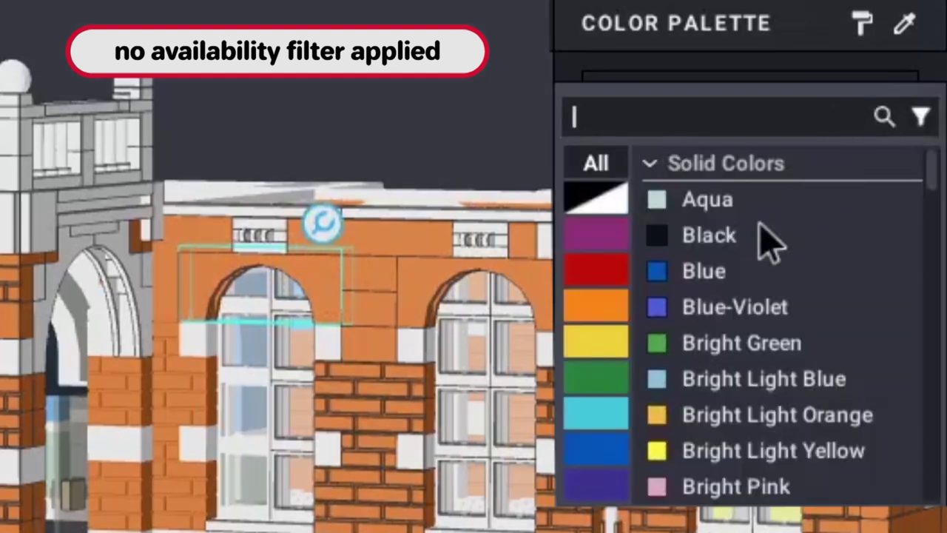
pyautogui.scroll(-2, 727, 318)
pyautogui.scroll(-6, 728, 318)
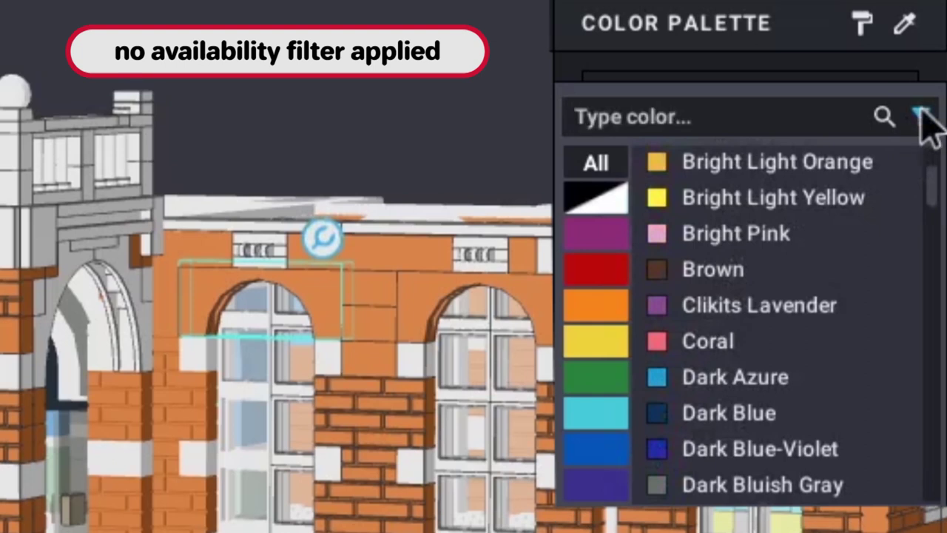
pyautogui.click(922, 117)
pyautogui.click(877, 158)
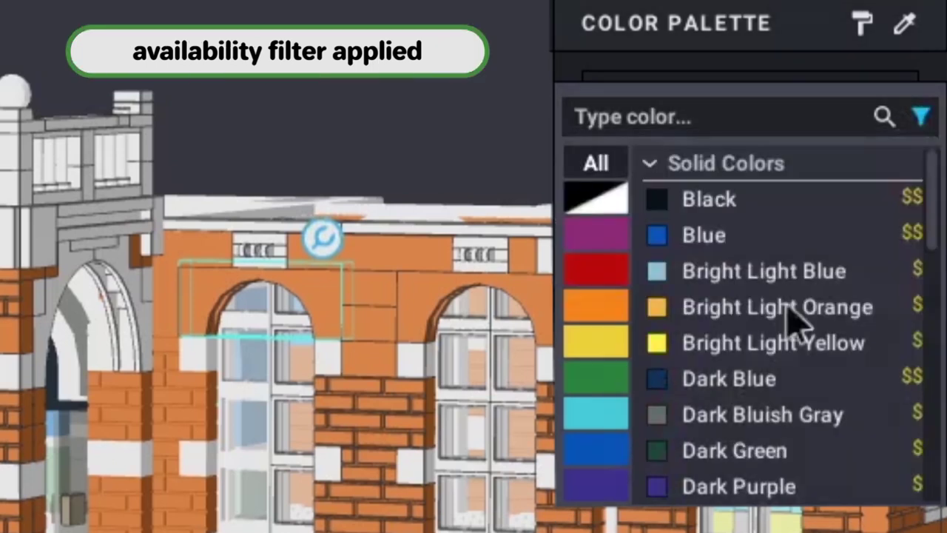
pyautogui.scroll(-3, 723, 272)
pyautogui.scroll(-5, 715, 268)
pyautogui.moveTo(715, 281)
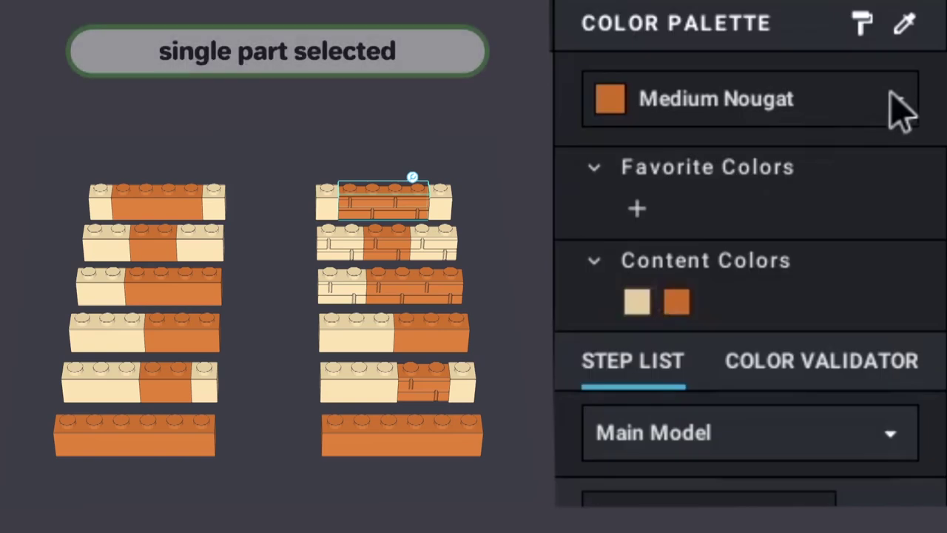
# - Check one brick's colours, then select all bricks with Ctrl+A and view their shared available colours
pyautogui.click(890, 97)
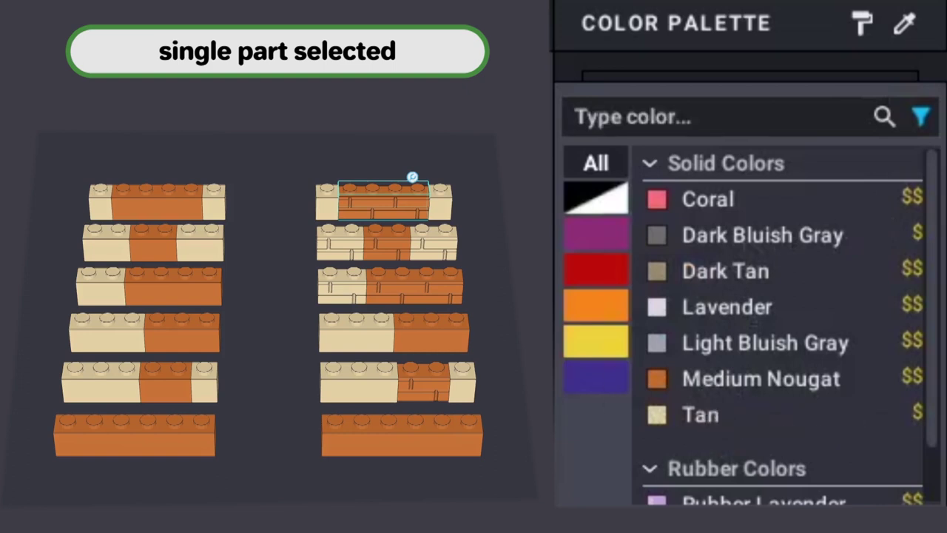
pyautogui.click(760, 378)
pyautogui.hotkey('ctrl', 'a')
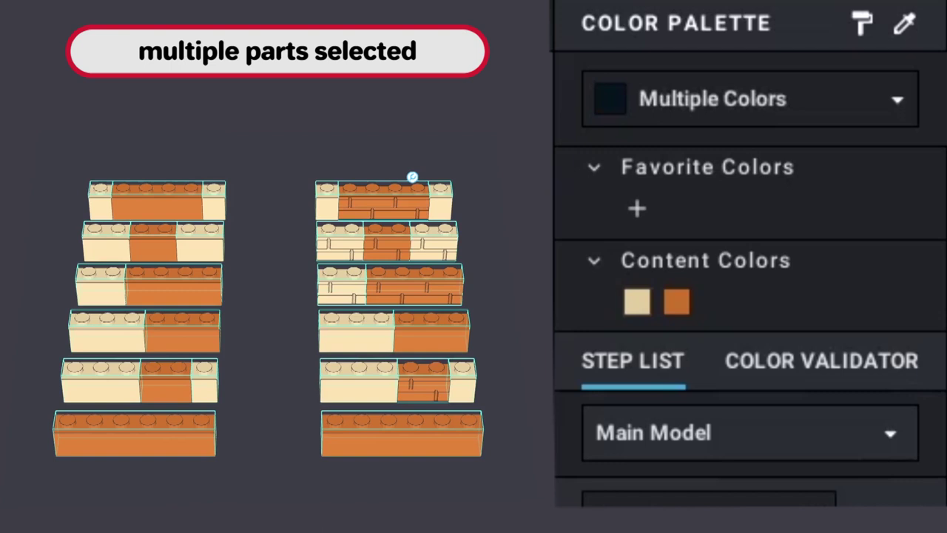
pyautogui.click(906, 112)
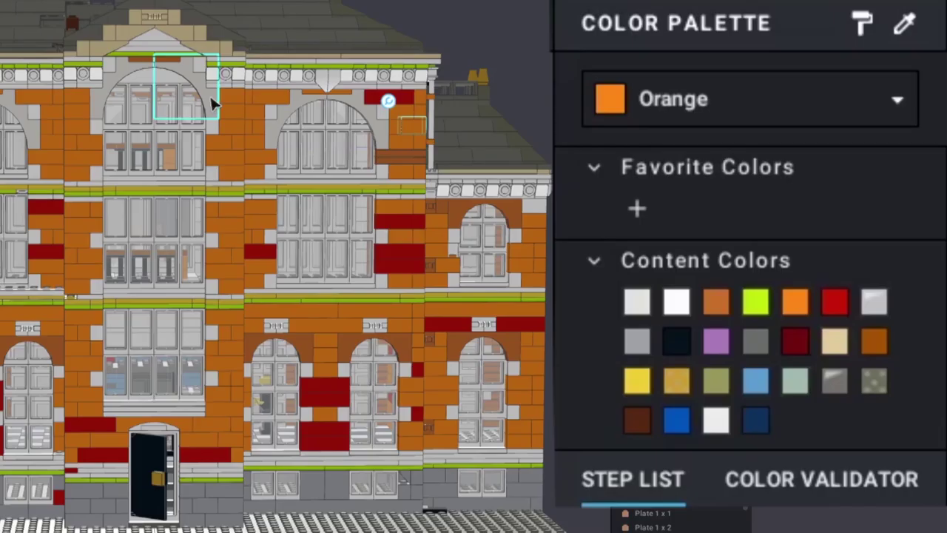
# - Sample light gray from the arch top, tan from the pediment, then Medium Nougat from the left wing
pyautogui.click(161, 60)
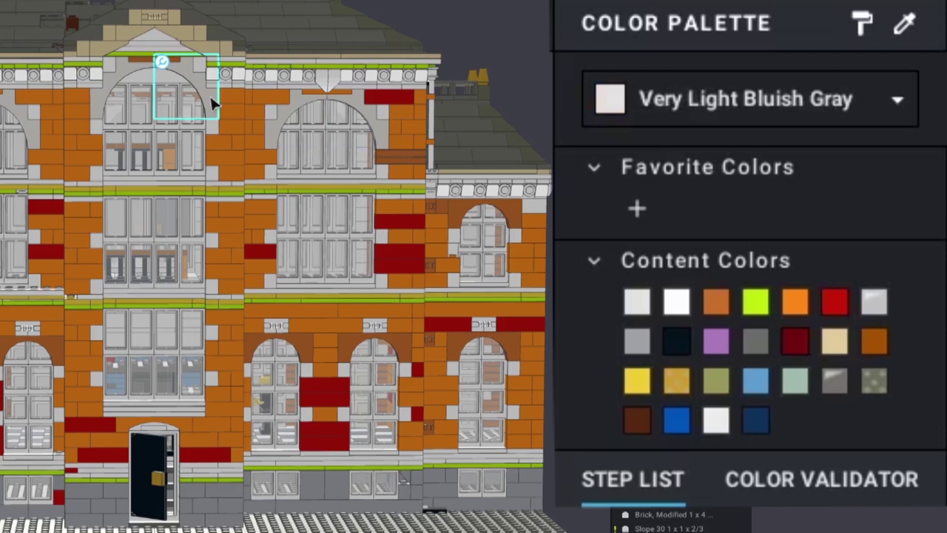
pyautogui.click(210, 50)
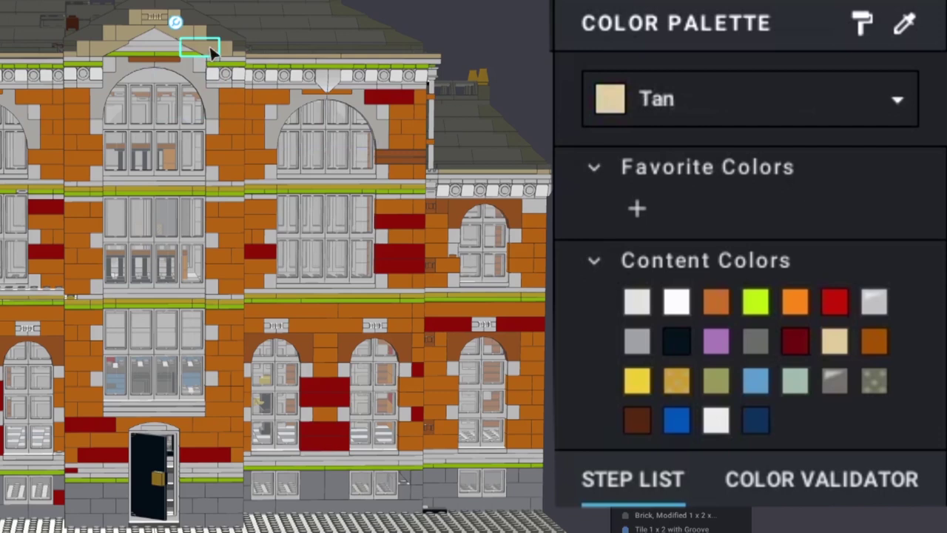
pyautogui.press('Left')
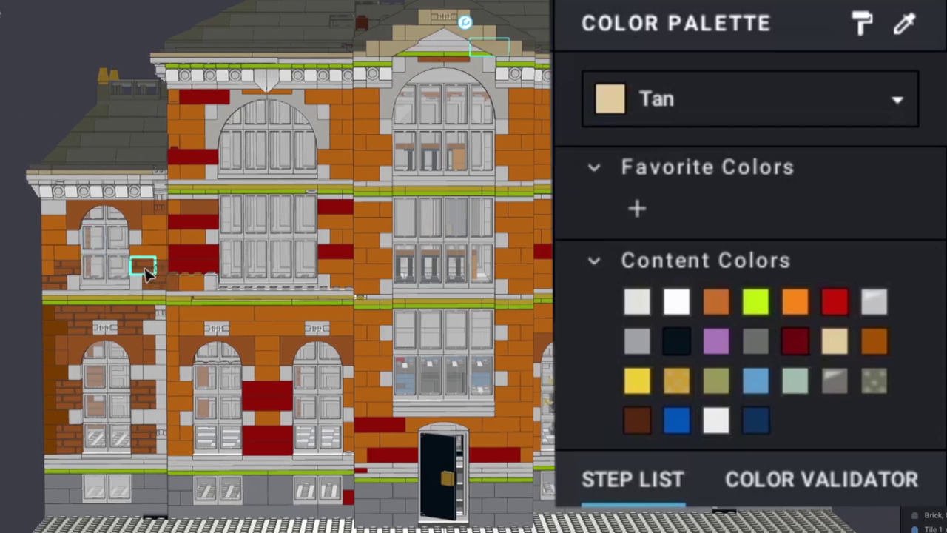
pyautogui.click(145, 272)
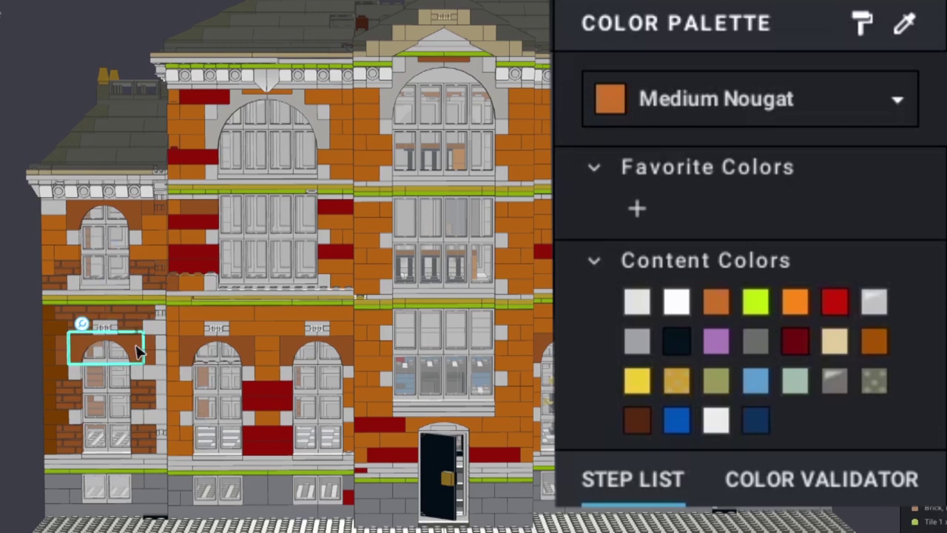
# - Sample Light Bluish Gray from the base plate and Dark Bluish Gray from the roof bricks
pyautogui.click(201, 520)
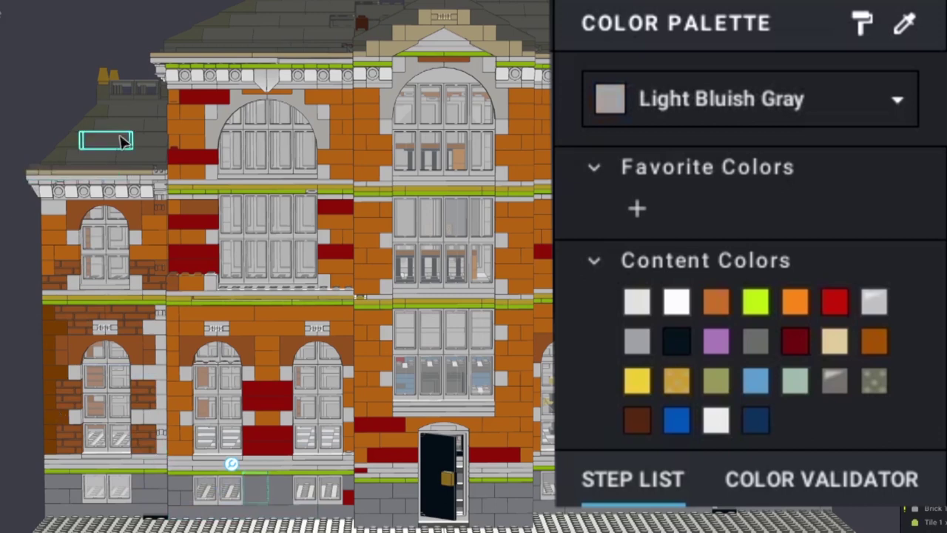
pyautogui.click(122, 141)
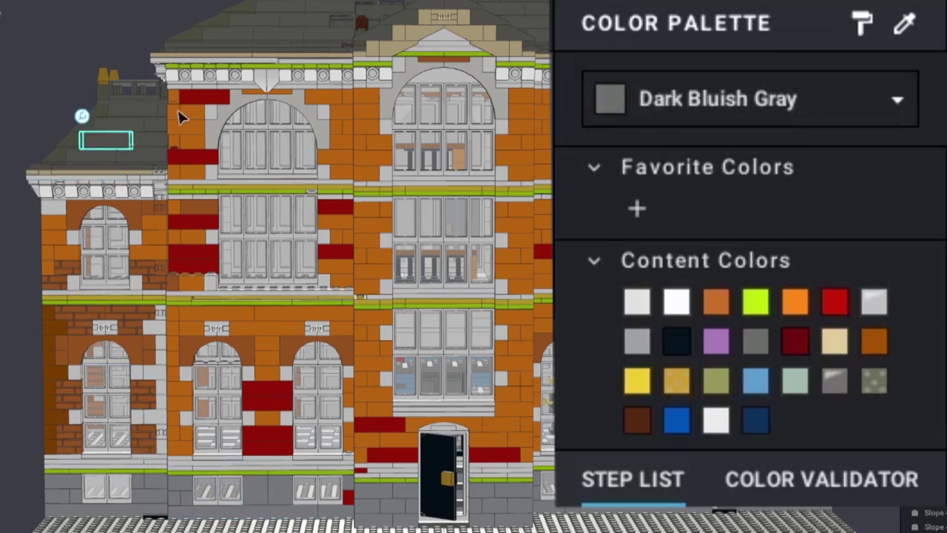
pyautogui.click(296, 30)
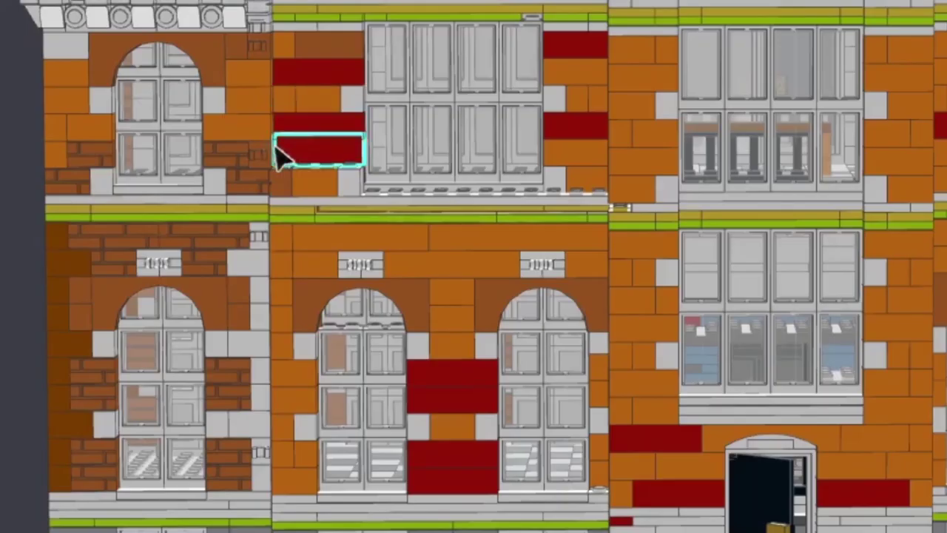
# - Select the small pieces beside the windows, the grey brick, and the grille above the arched window
pyautogui.click(216, 94)
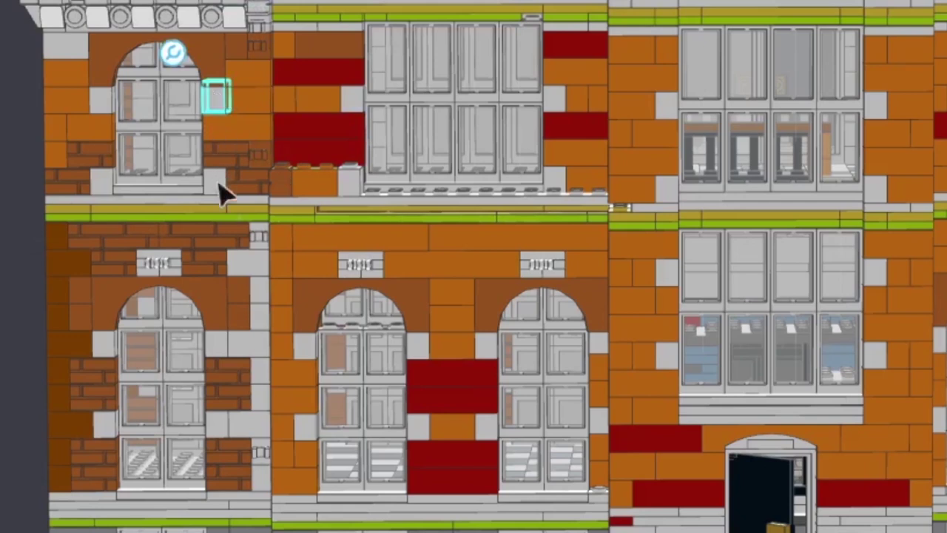
pyautogui.click(260, 345)
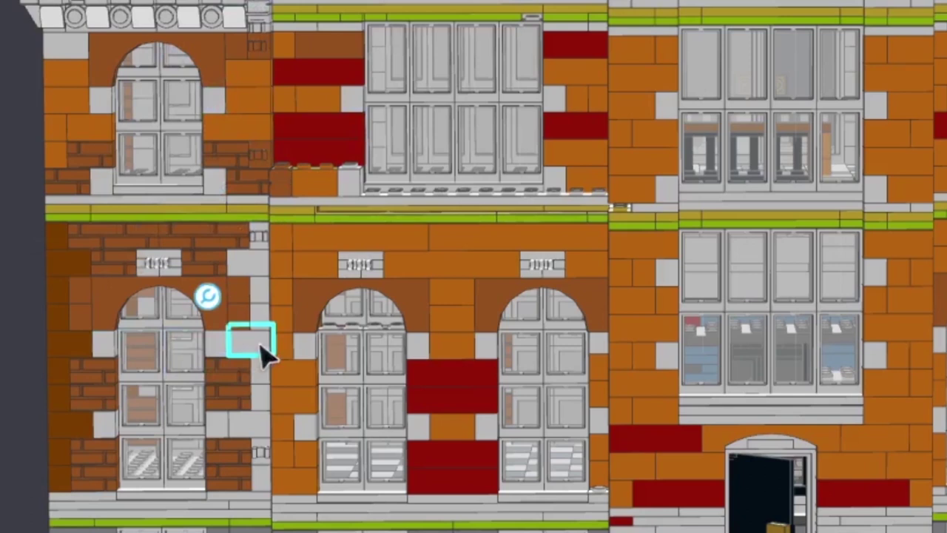
pyautogui.click(418, 344)
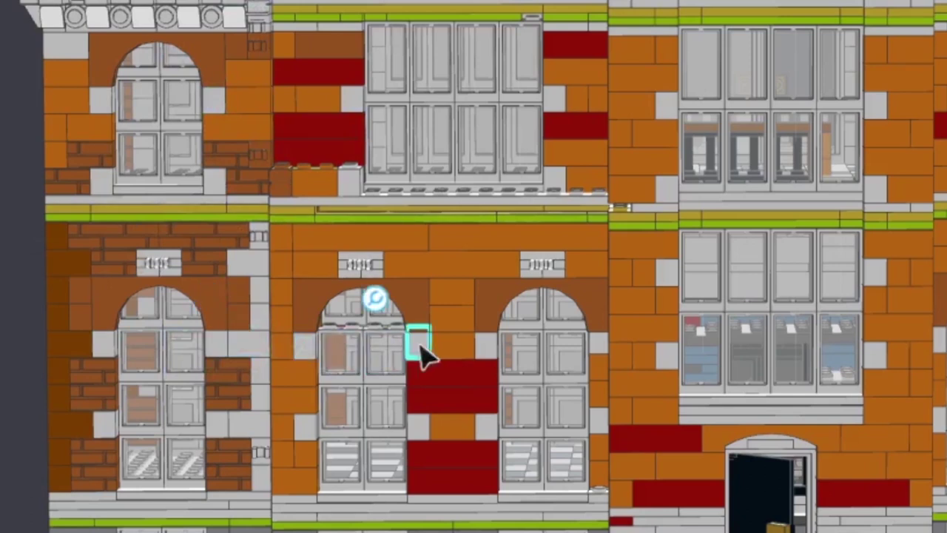
pyautogui.click(360, 264)
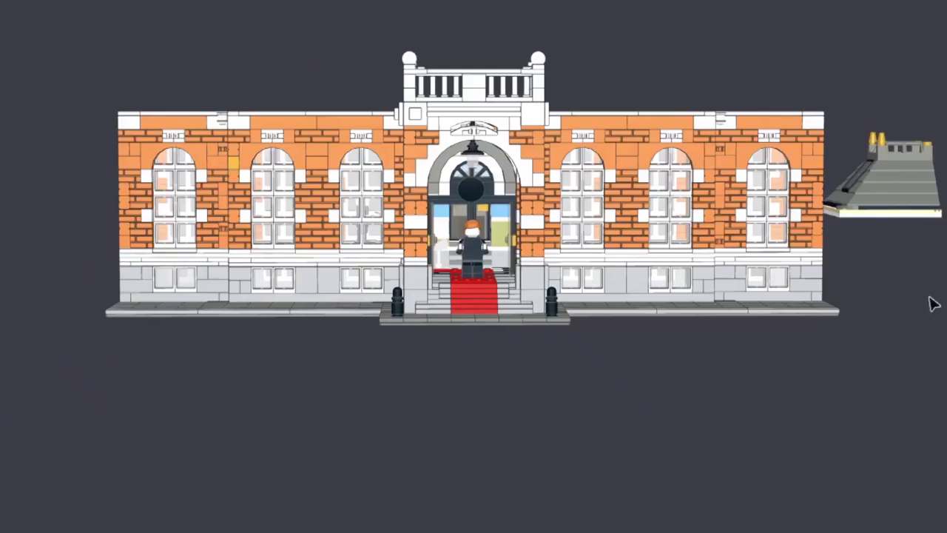
# - Tilt the camera to look down into the ground-floor section from above
pyautogui.moveTo(931, 292); pyautogui.dragTo(931, 352, button='right')
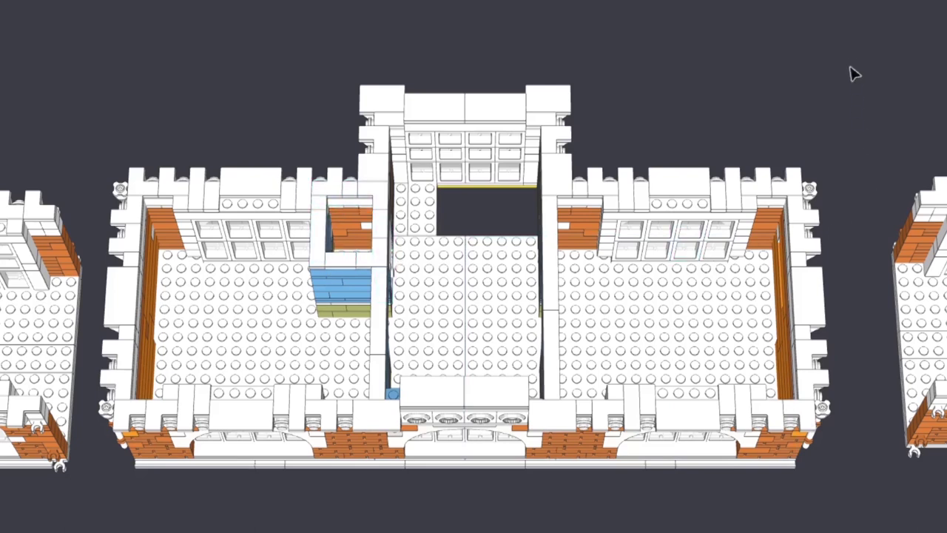
# - Pan the overhead view across the floor sections to bring each into view
pyautogui.moveTo(854, 68); pyautogui.dragTo(845, 311, button='middle')
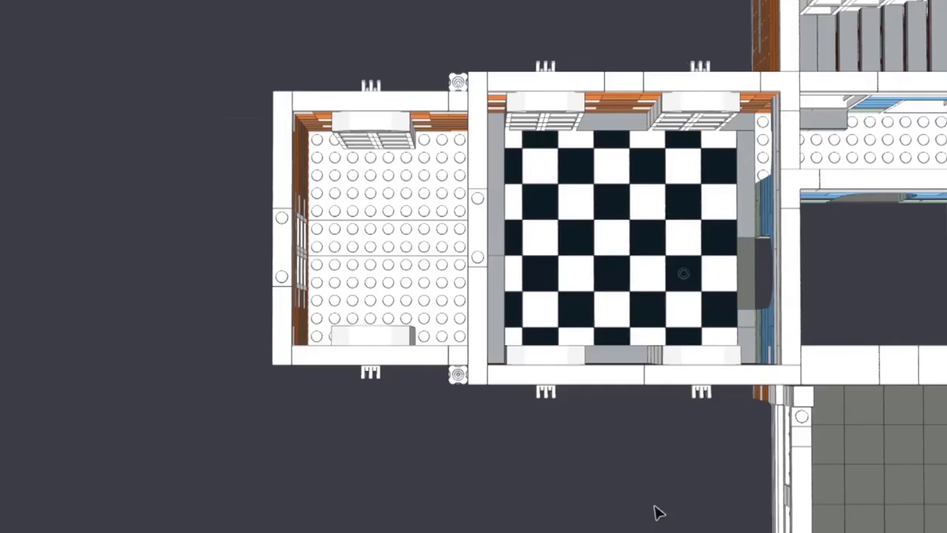
pyautogui.moveTo(656, 510); pyautogui.dragTo(245, 522, button='middle')
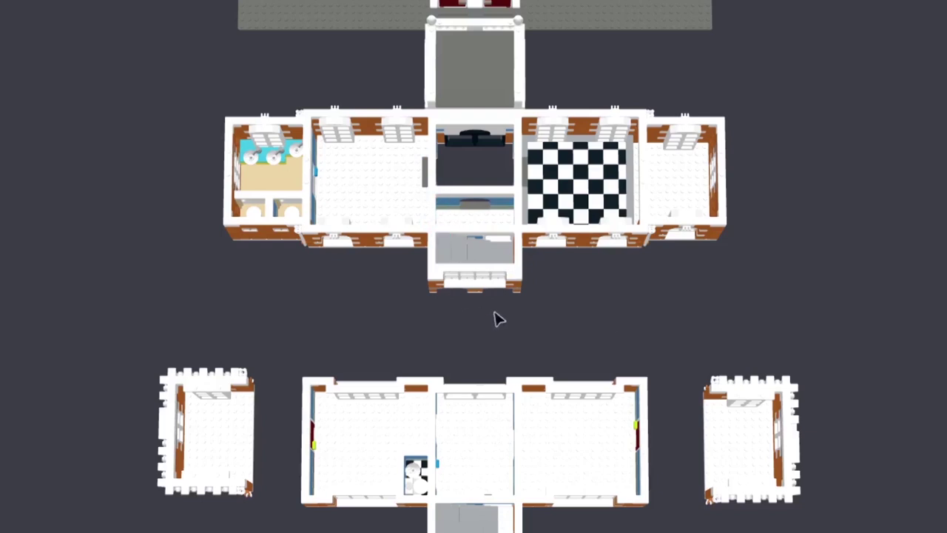
pyautogui.moveTo(617, 338); pyautogui.dragTo(616, 237, button='middle')
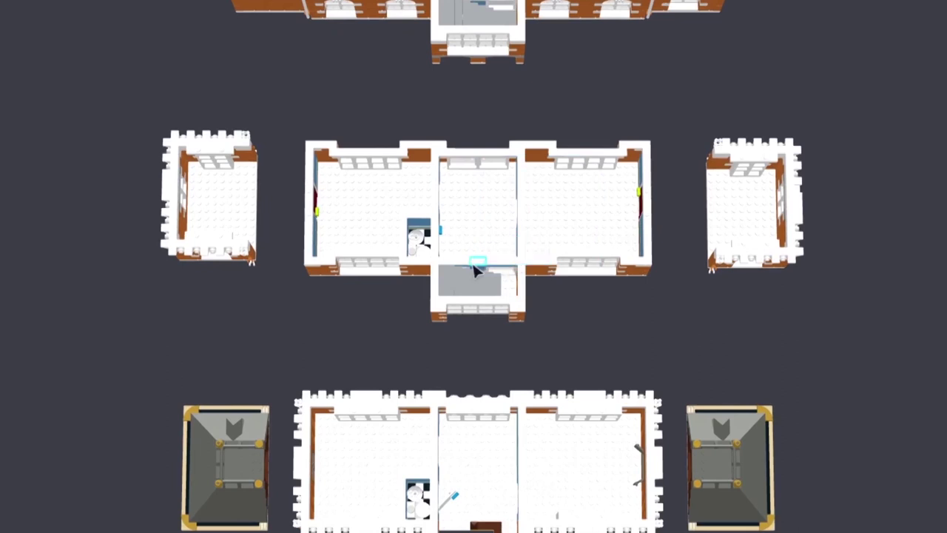
pyautogui.scroll(-3, 569, 325)
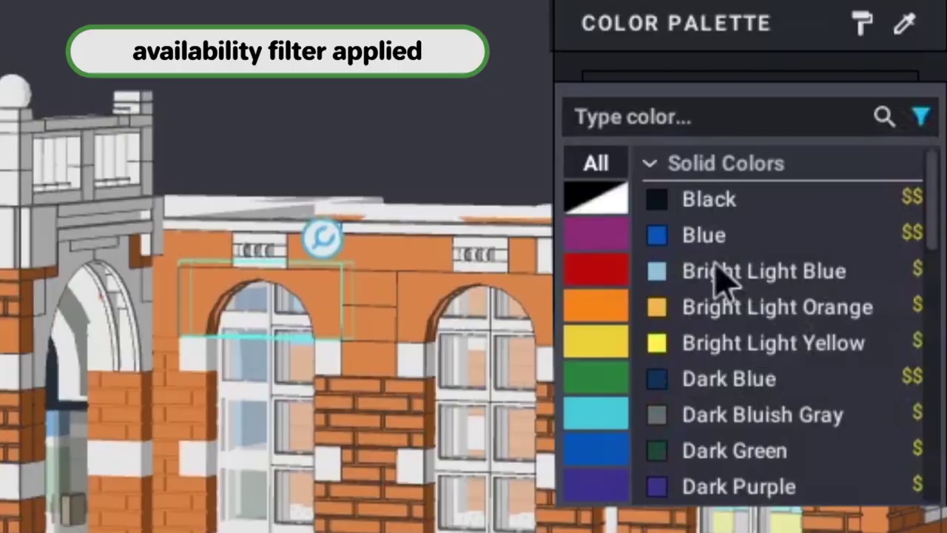
# - Scroll the availability-filtered colour list for the facade arch, showing Light Aqua through Reddish Brown
pyautogui.scroll(-5, 714, 274)
pyautogui.scroll(-8, 714, 275)
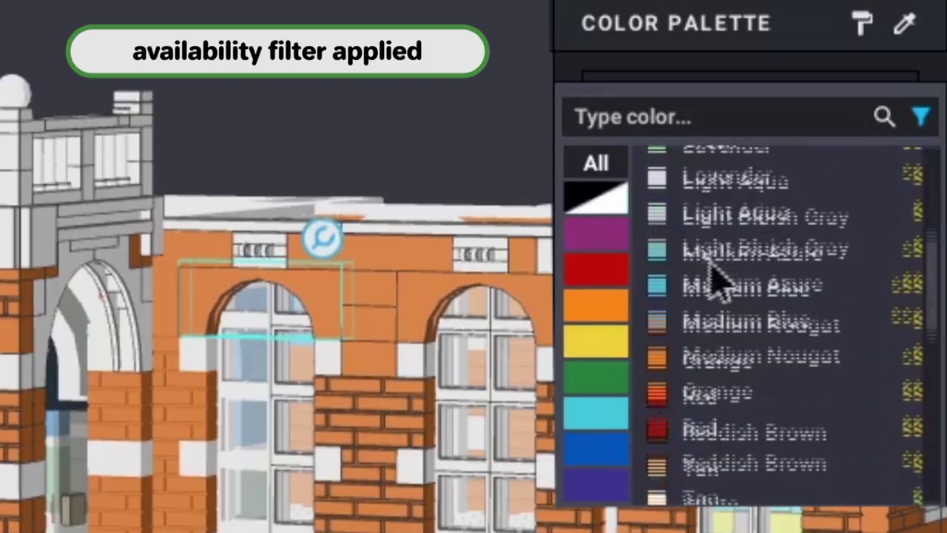